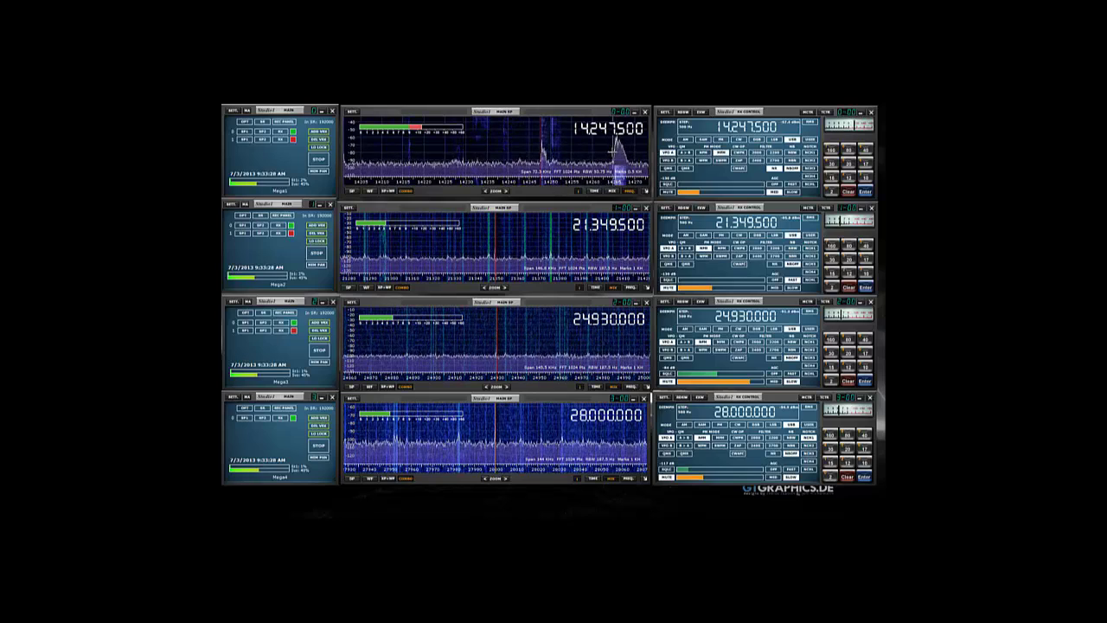
Step: Tune the top receiver from 14.2475 MHz to 14.265 MHz by clicking its spectrum display
left_click(617, 148)
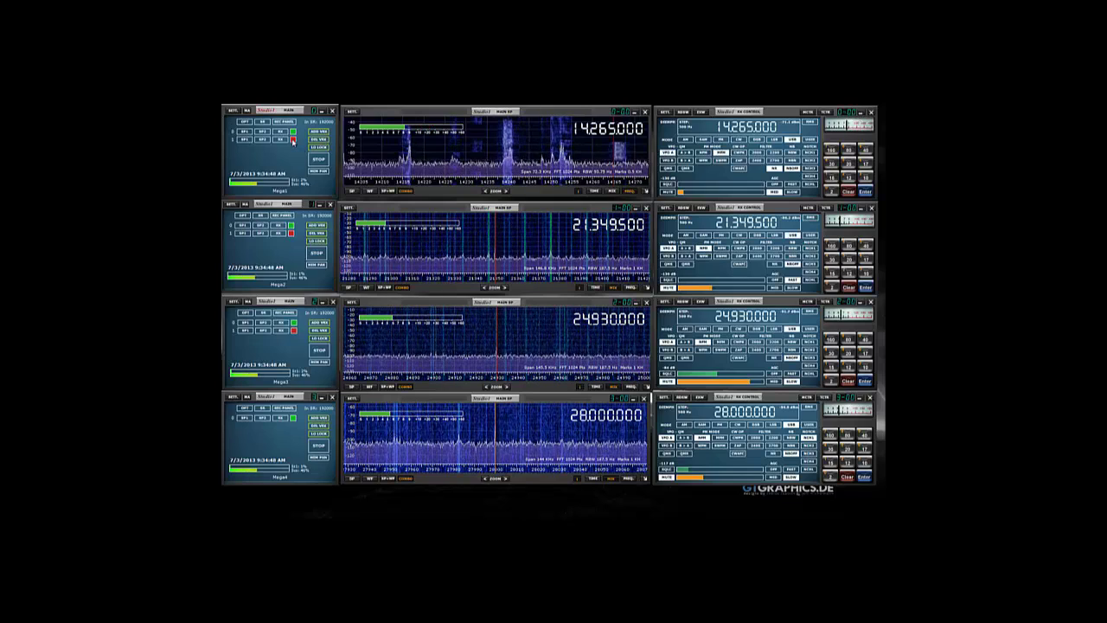
left_click(244, 141)
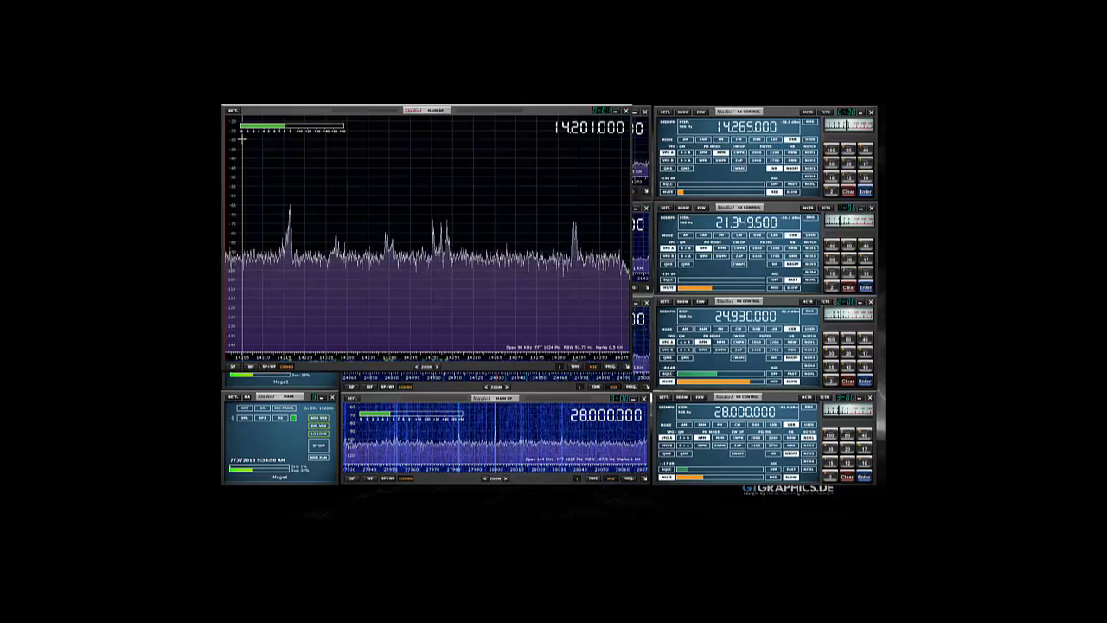
left_click(385, 232)
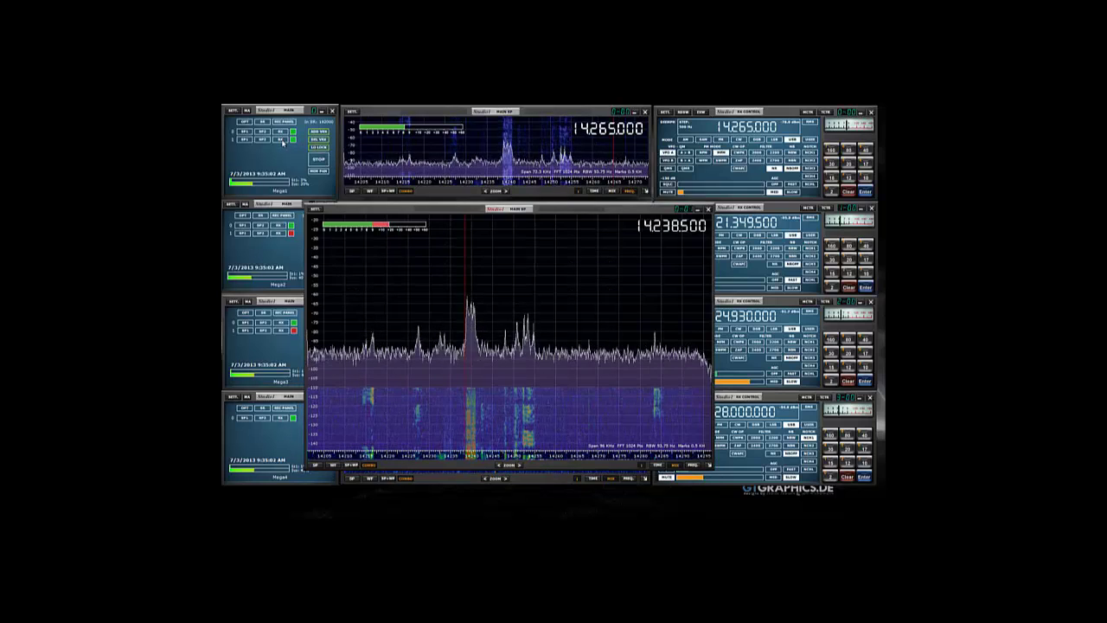
left_click(282, 139)
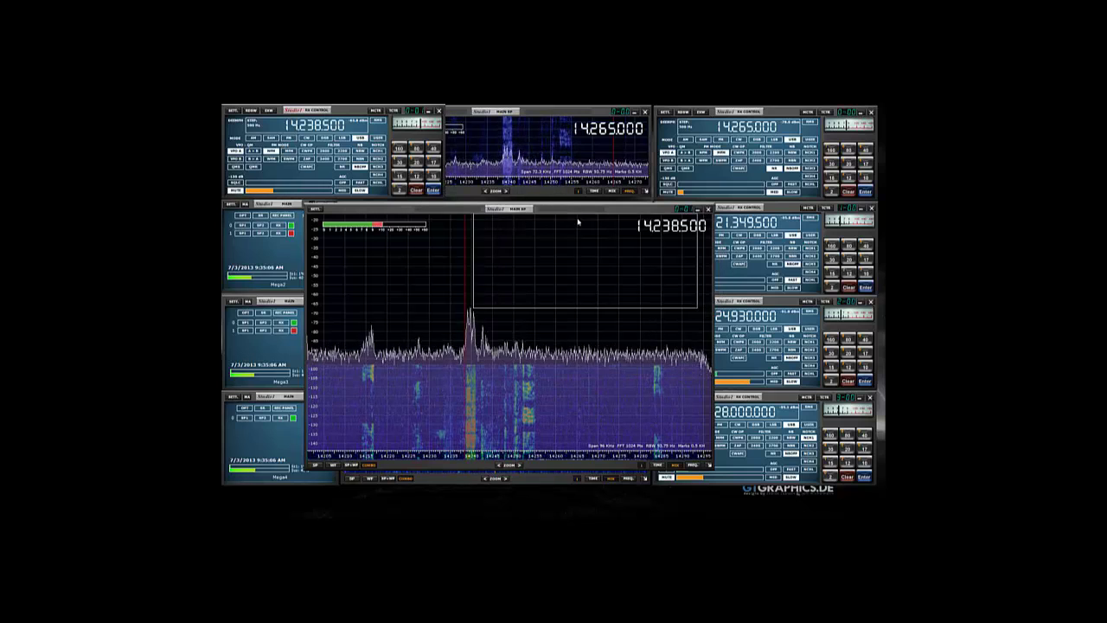
left_click_drag(584, 224, 586, 218)
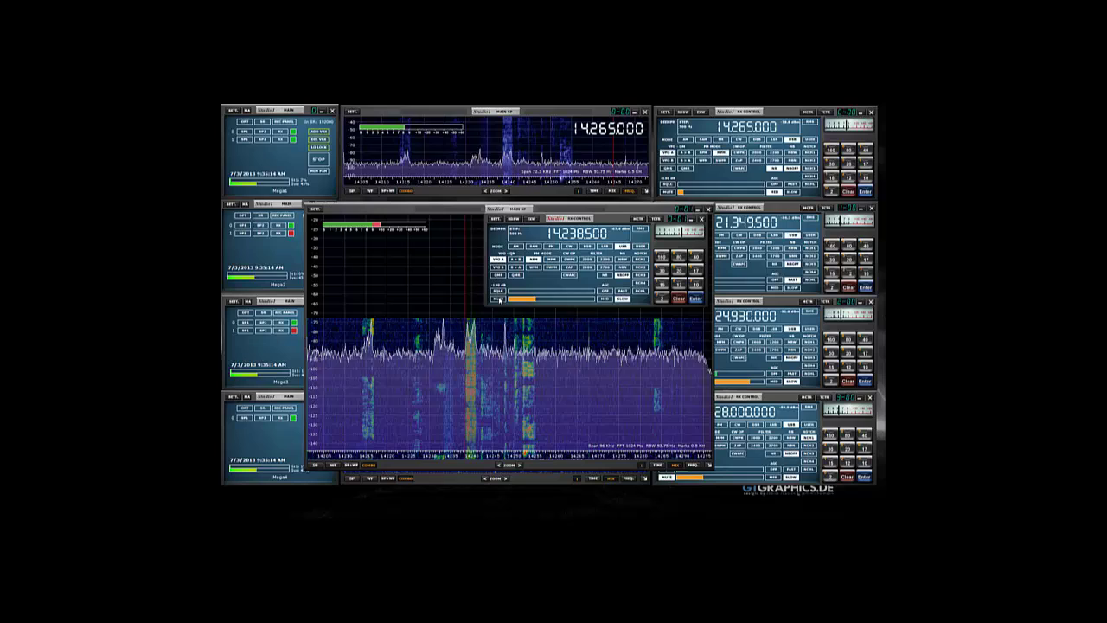
left_click(362, 345)
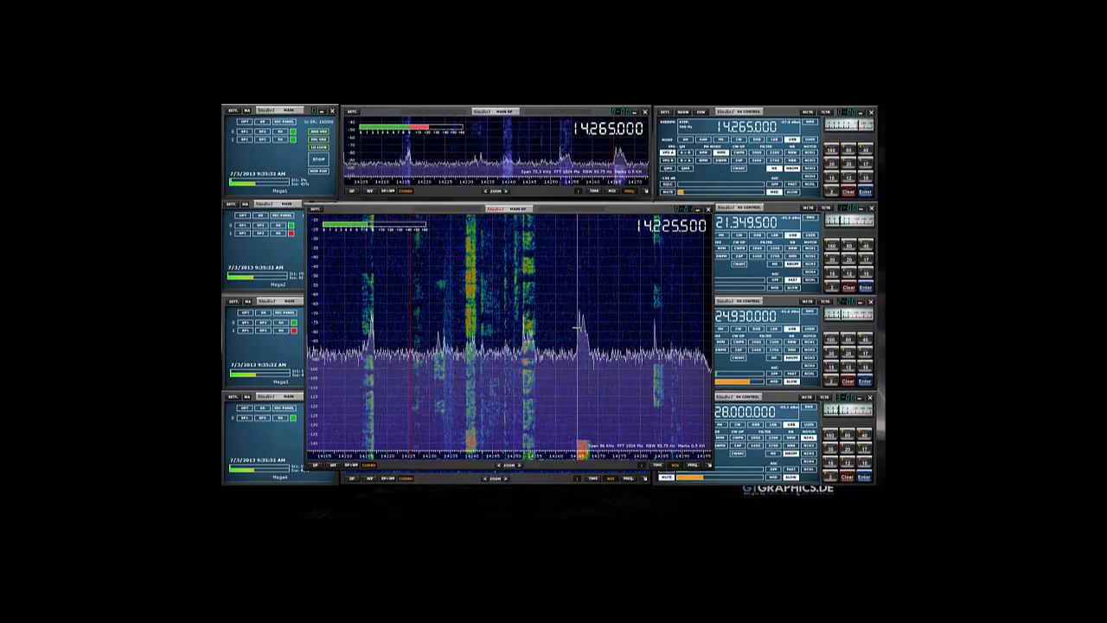
left_click(576, 327)
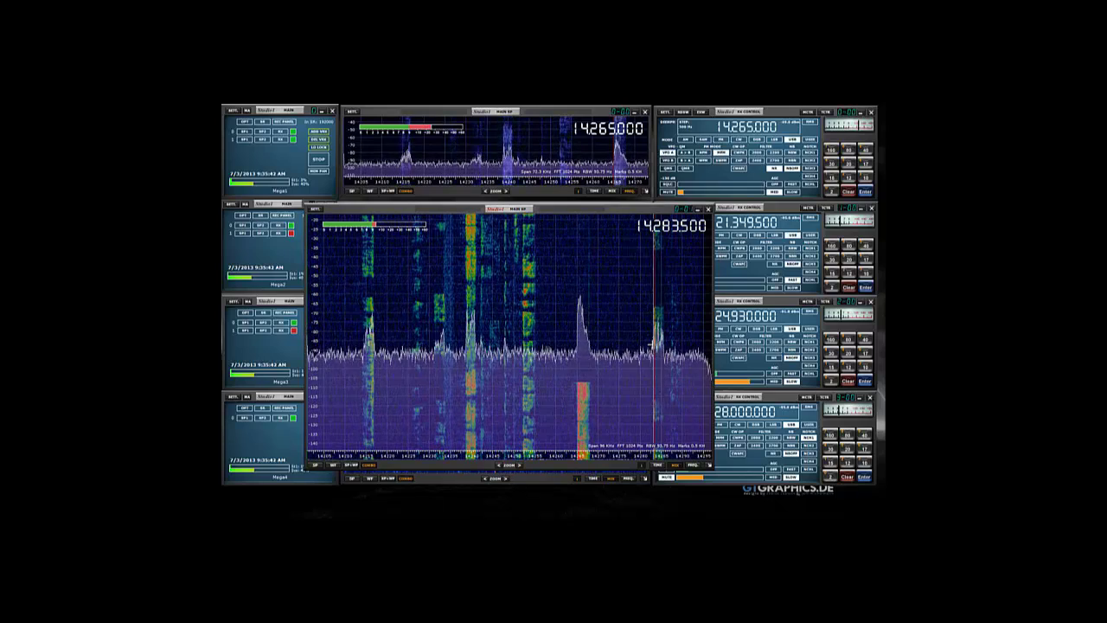
scroll(650, 345, "up", 1)
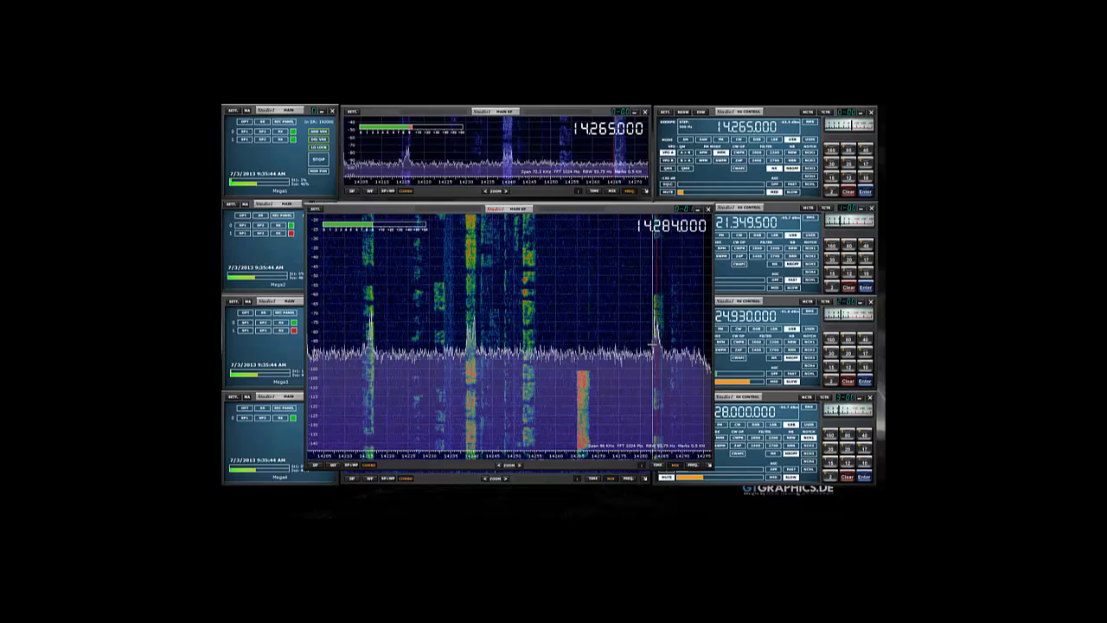
scroll(650, 345, "down", 1)
scroll(651, 345, "down", 2)
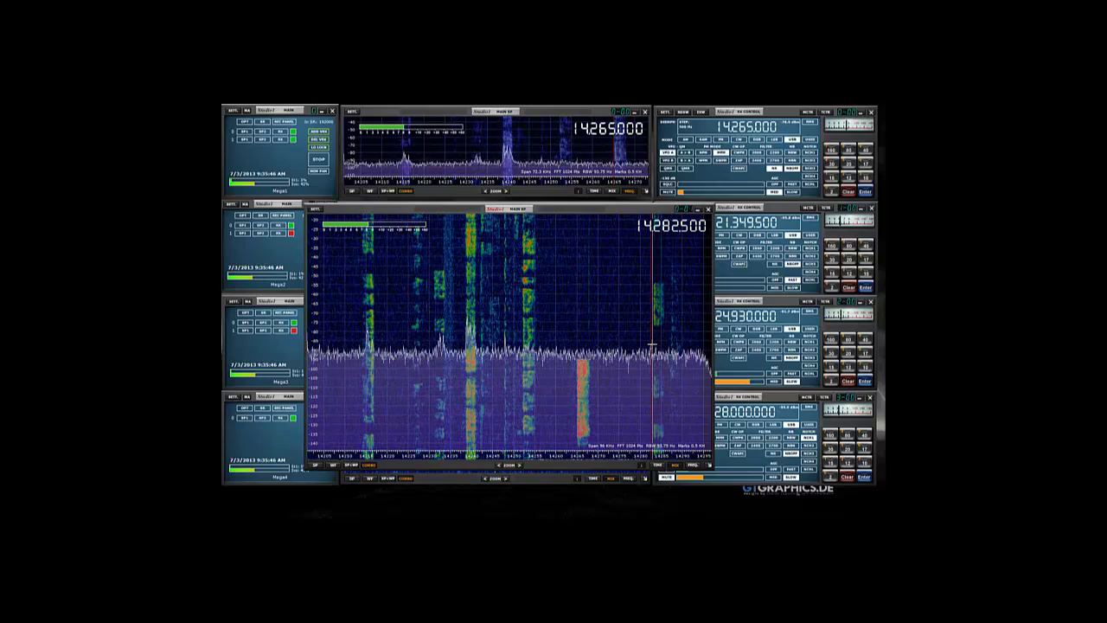
scroll(650, 345, "up", 1)
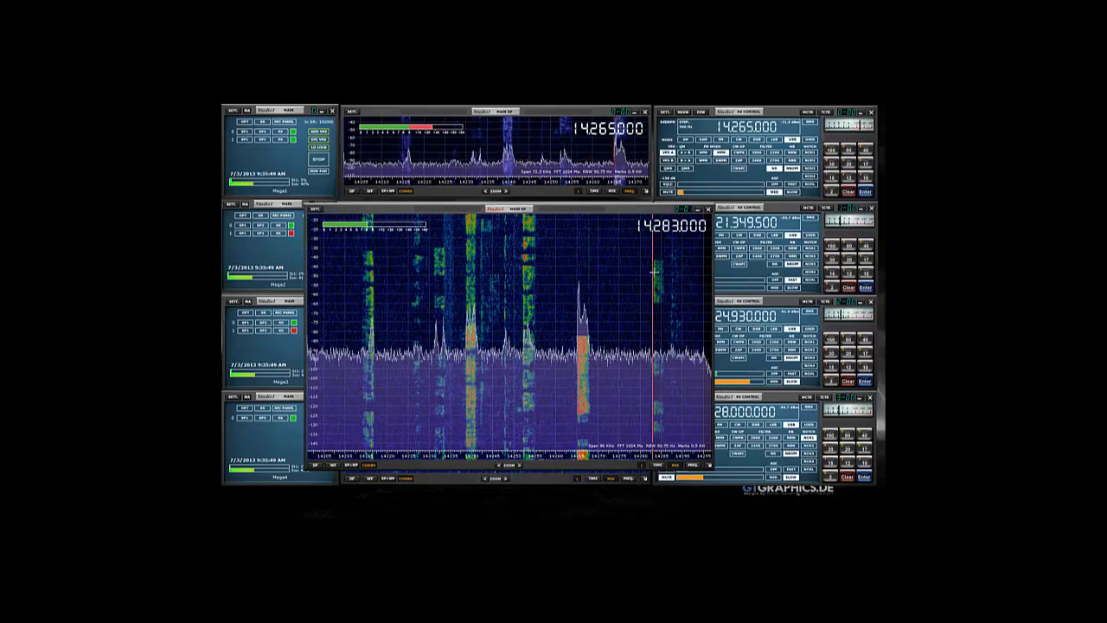
left_click(706, 210)
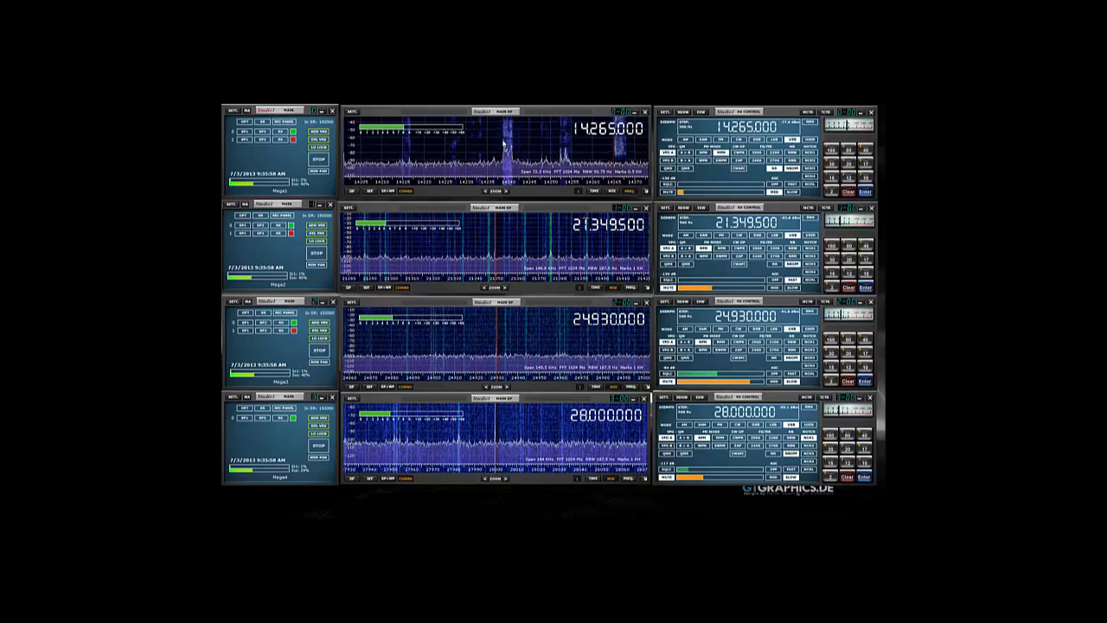
left_click(503, 140)
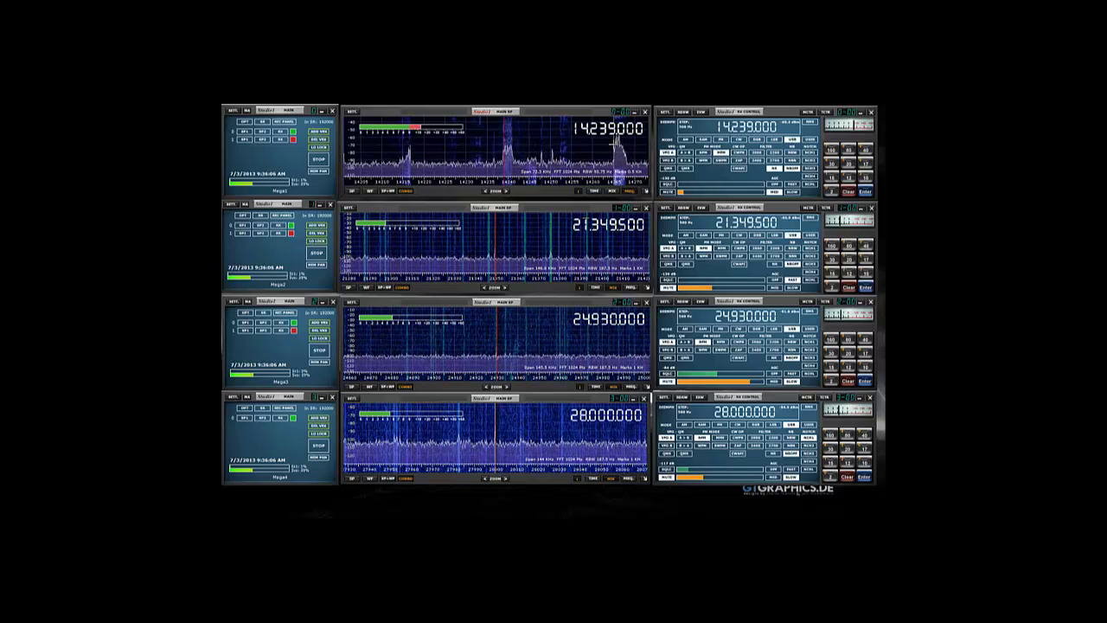
left_click(613, 152)
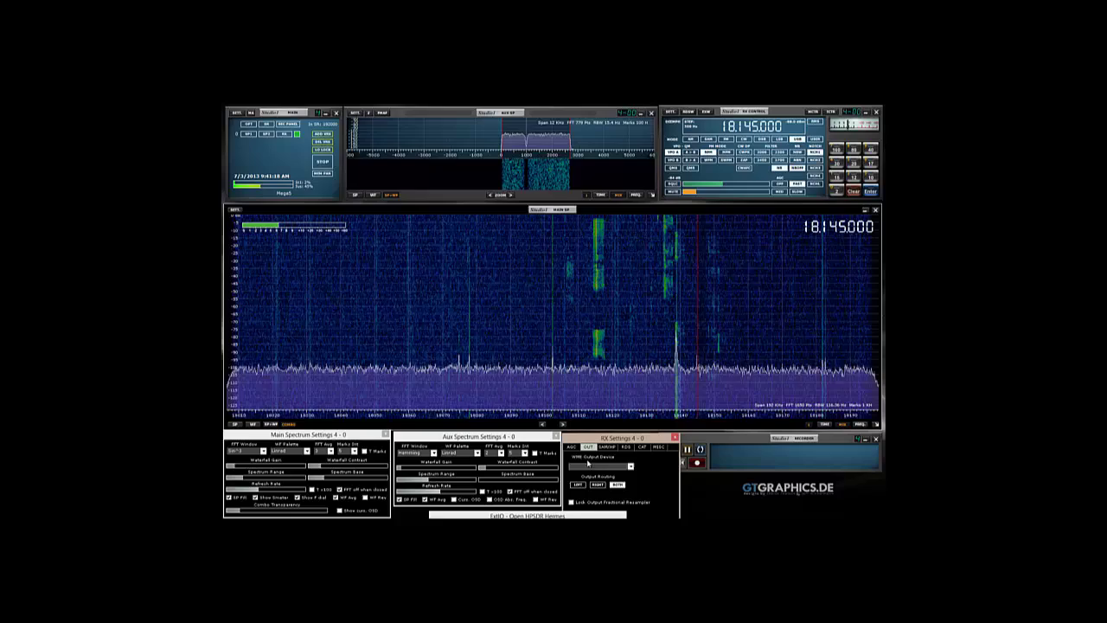
Step: Step through the AGC, SAM/NF, RDS, CAT and MISC RX Settings pages, ending back on AGC
left_click(574, 448)
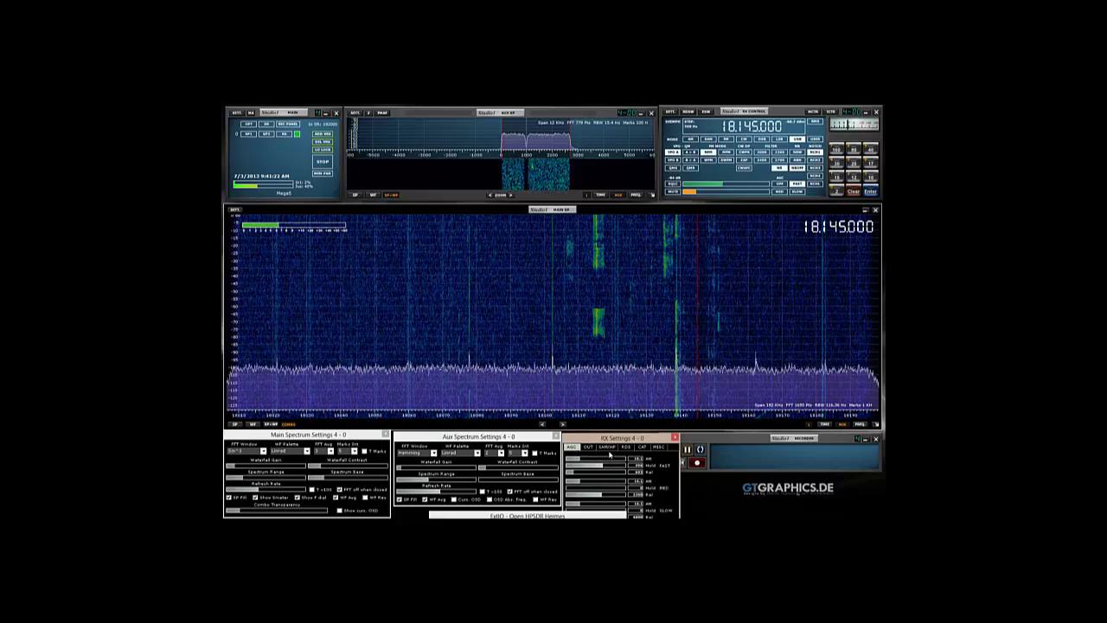
left_click(609, 448)
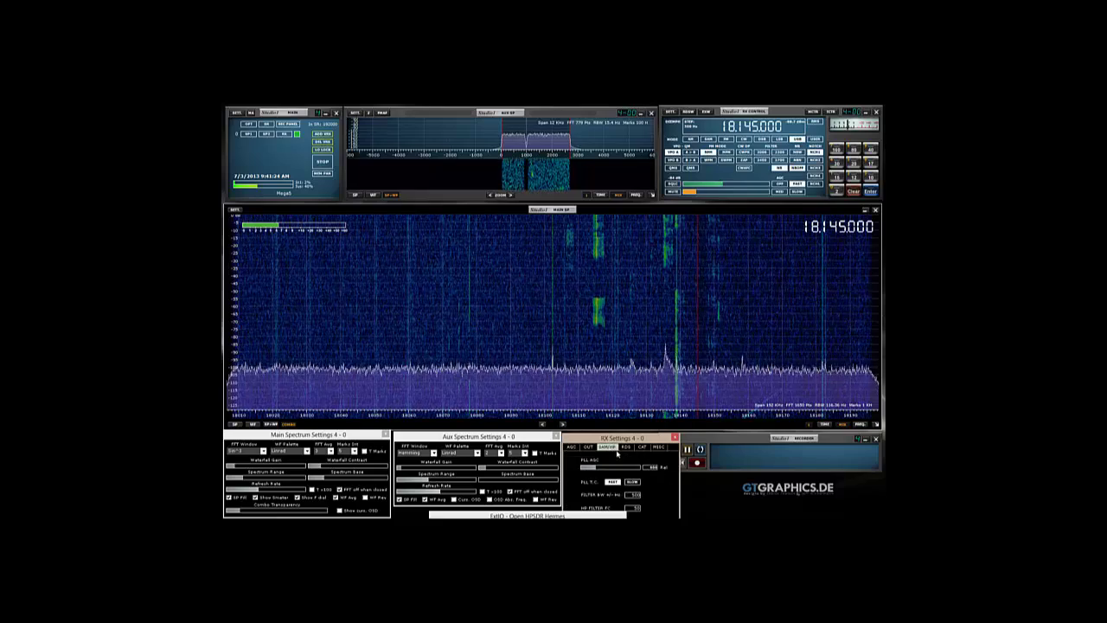
left_click(626, 448)
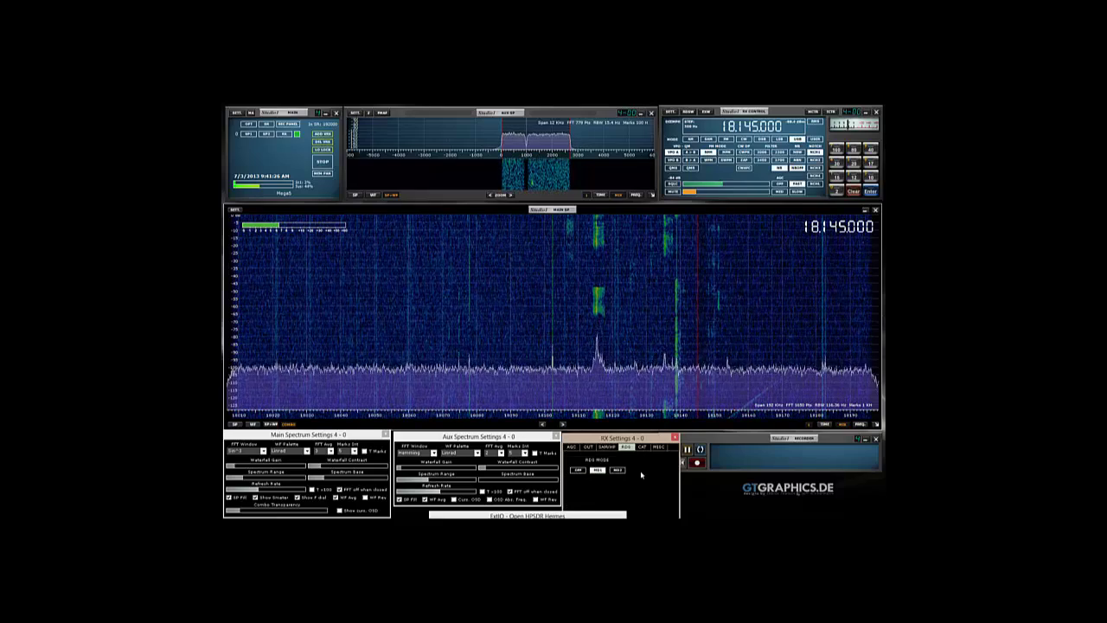
left_click(641, 448)
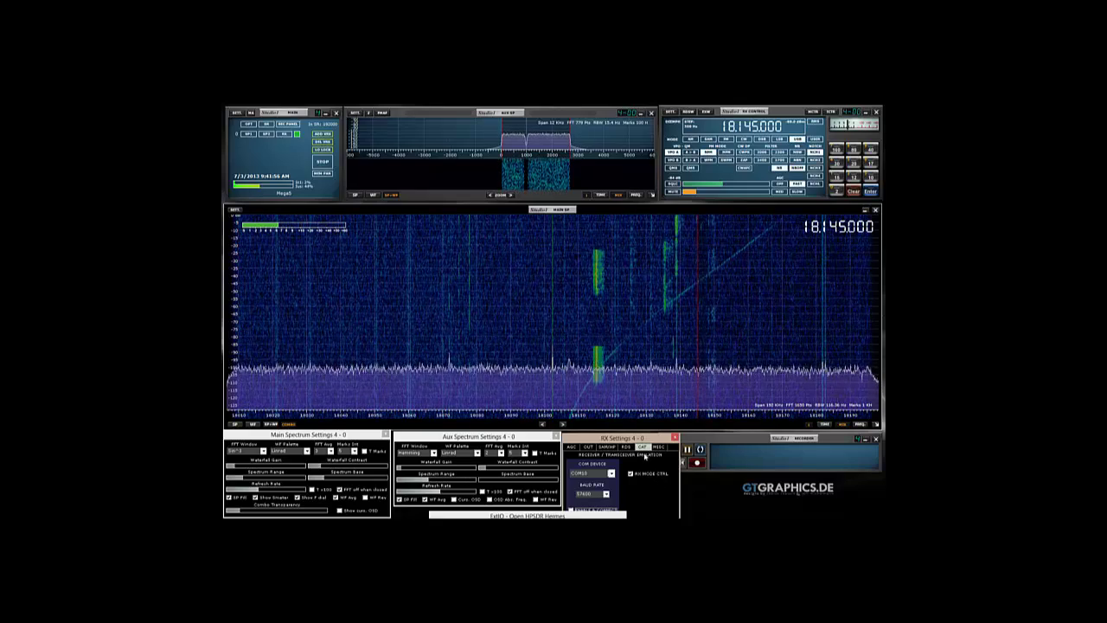
left_click(660, 447)
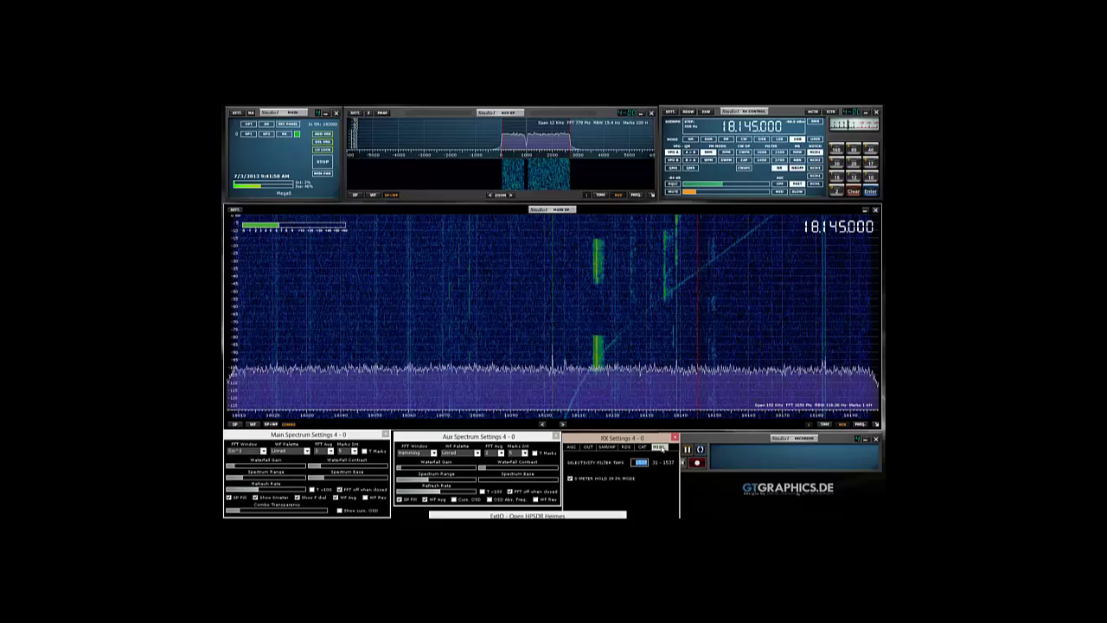
left_click(572, 447)
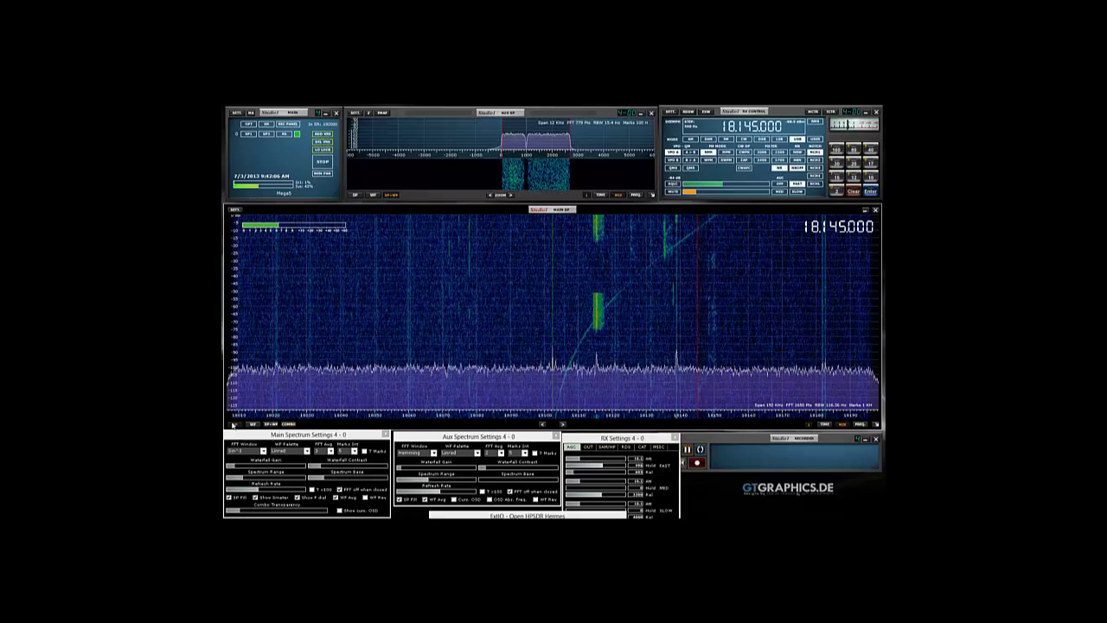
left_click(234, 425)
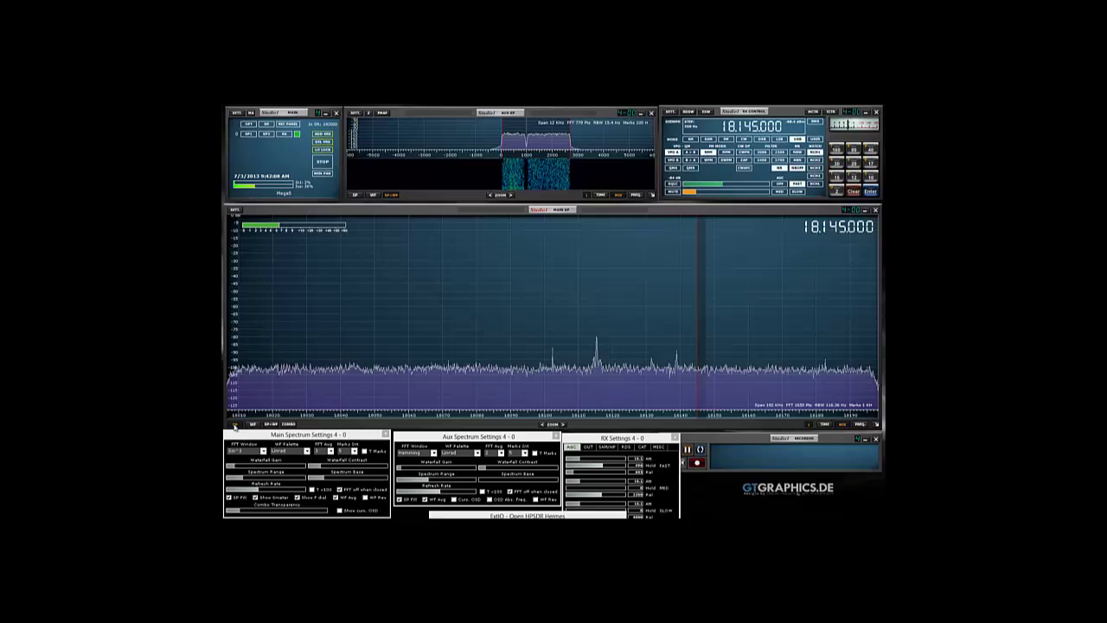
left_click(252, 425)
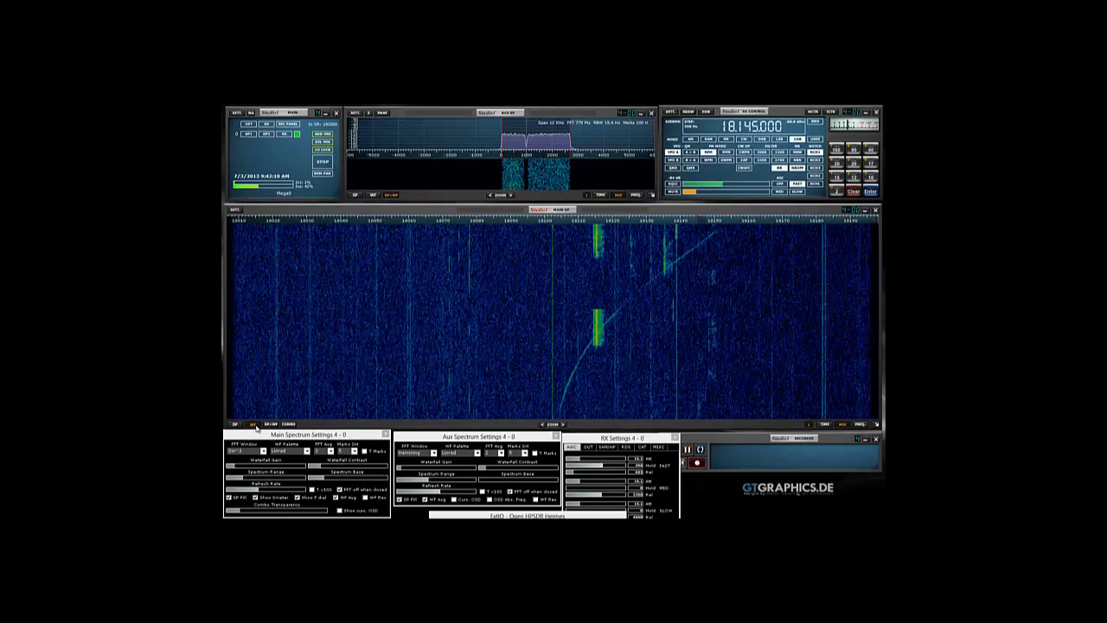
left_click(270, 425)
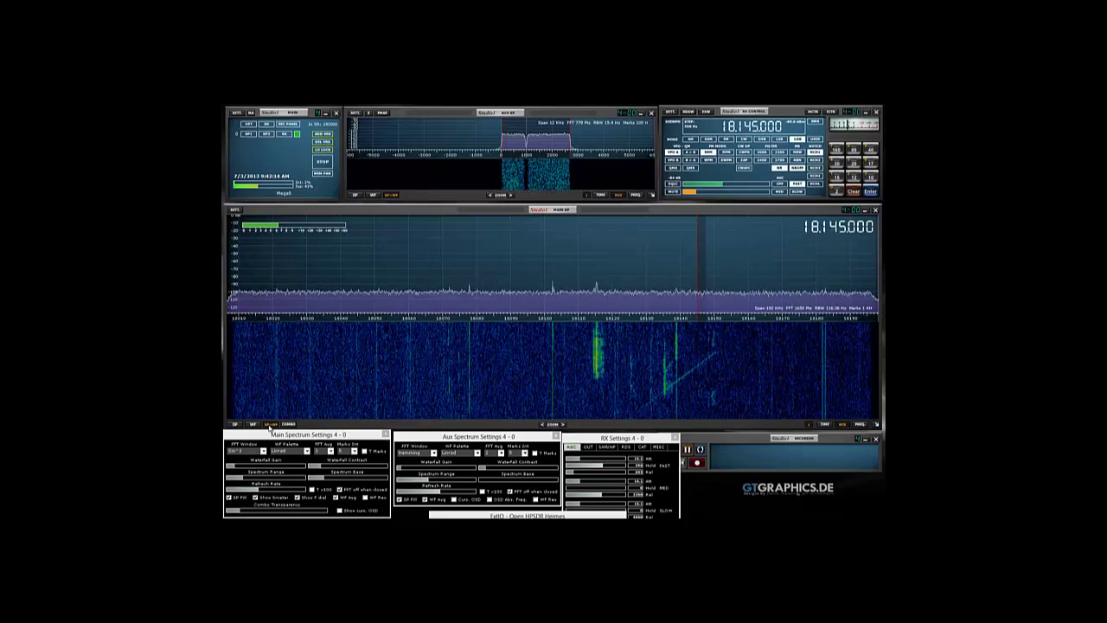
left_click(287, 425)
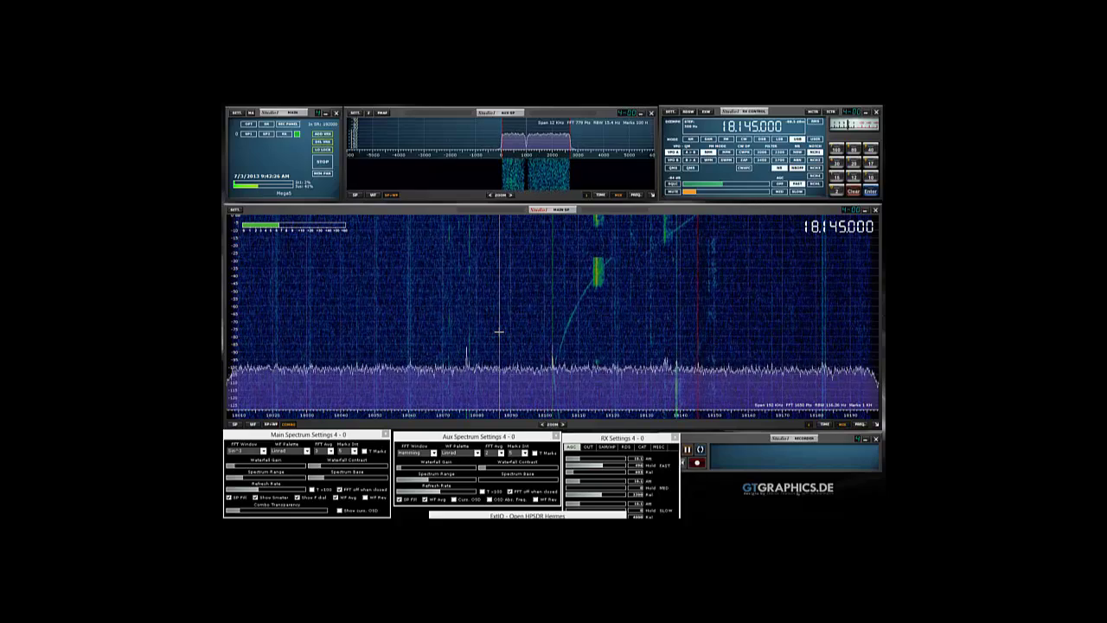
left_click(474, 459)
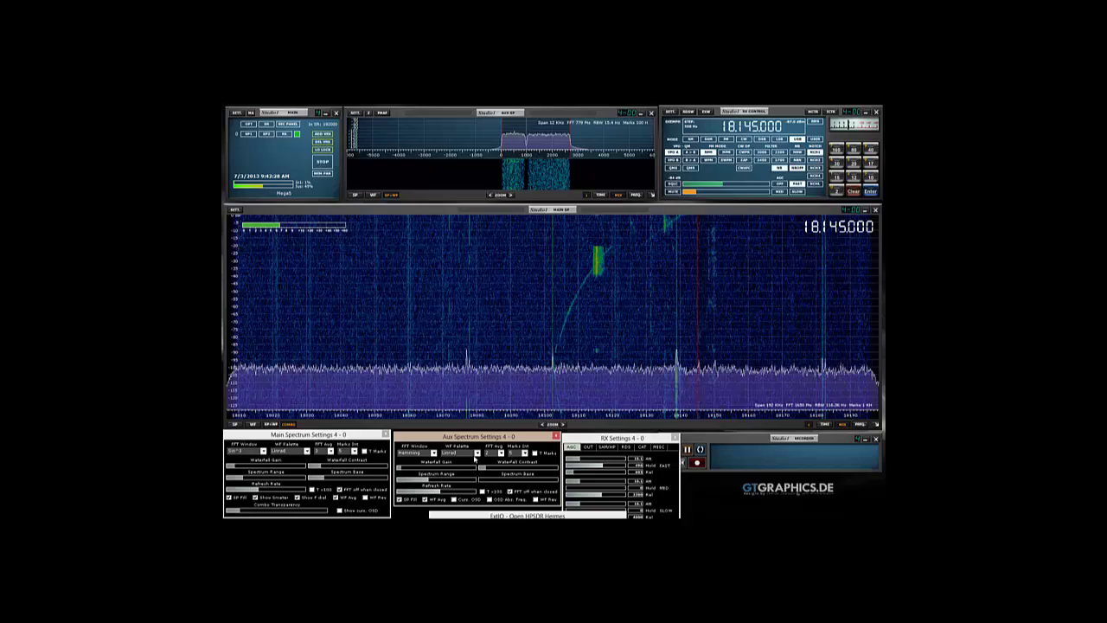
left_click(475, 453)
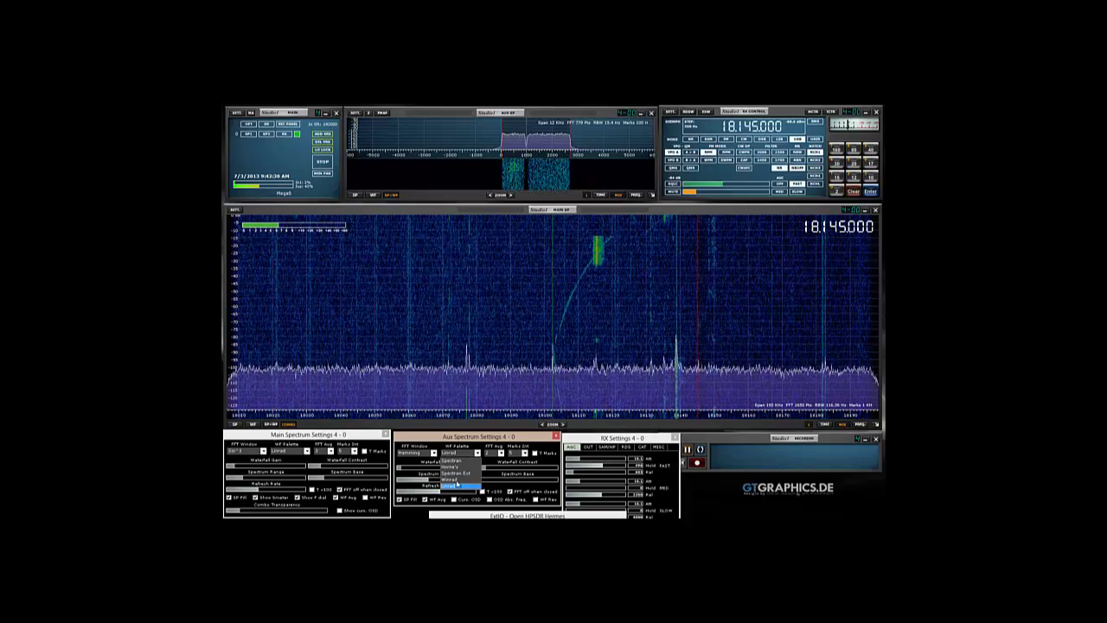
left_click(458, 483)
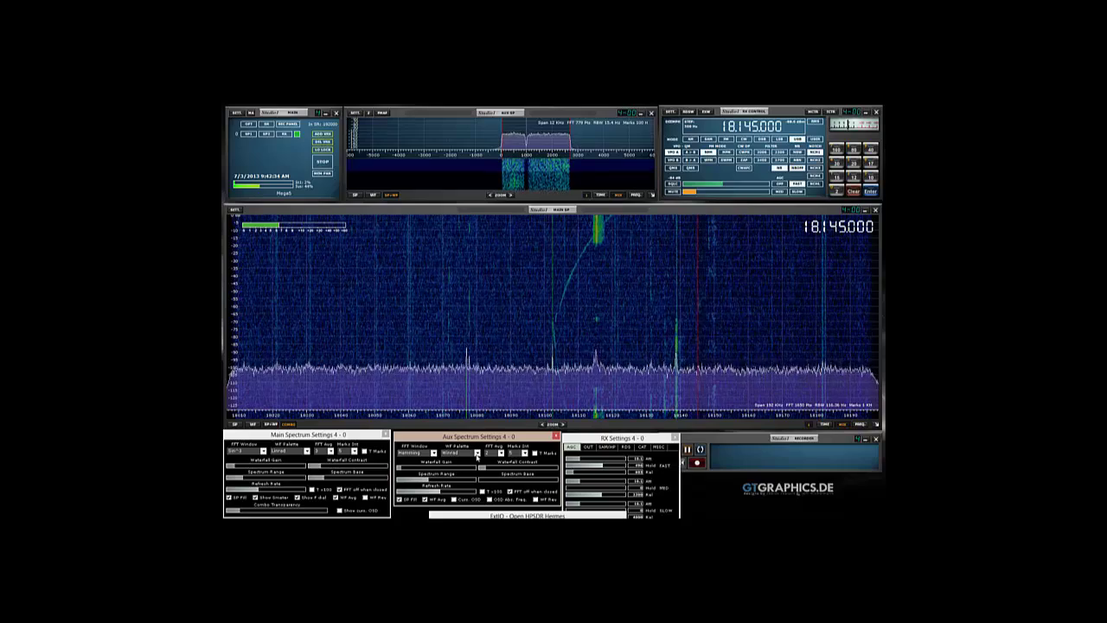
left_click(476, 454)
left_click(446, 474)
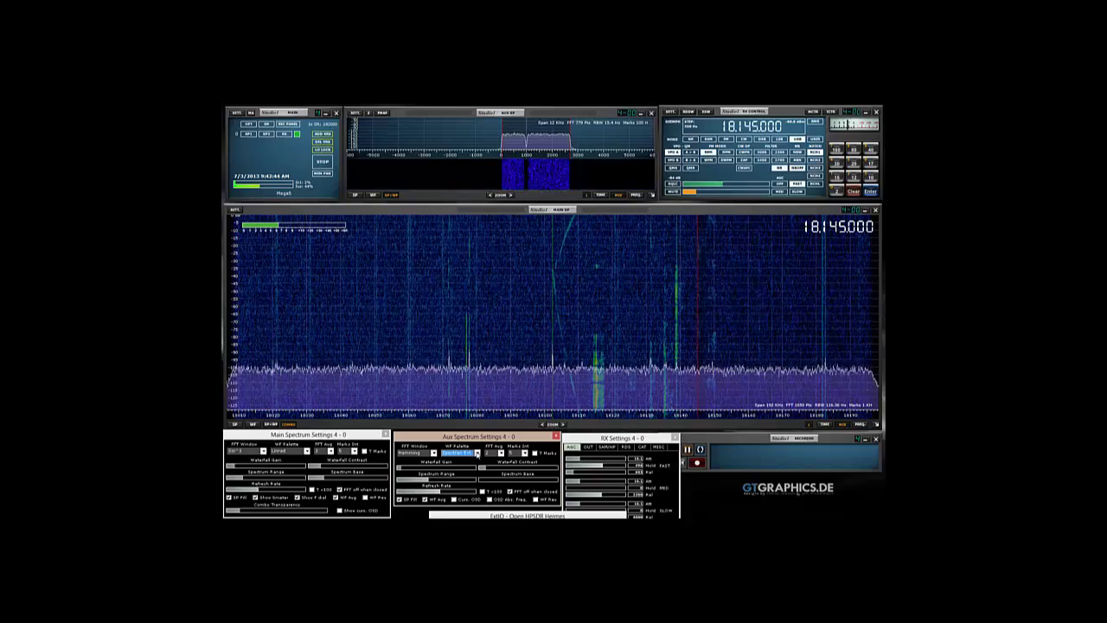
left_click(477, 453)
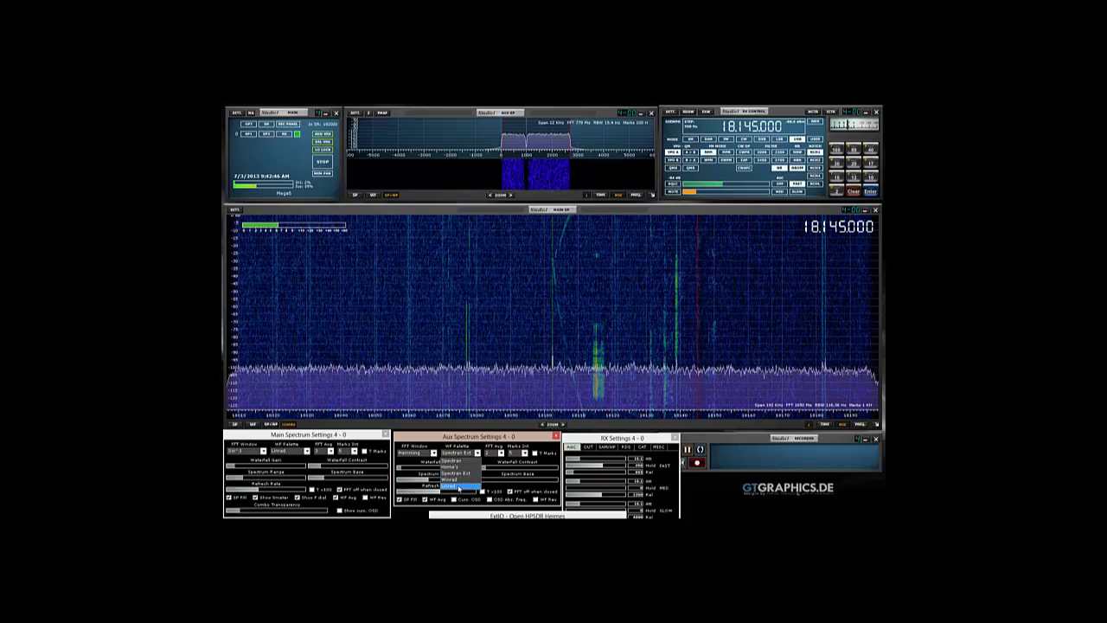
left_click(458, 487)
left_click(346, 472)
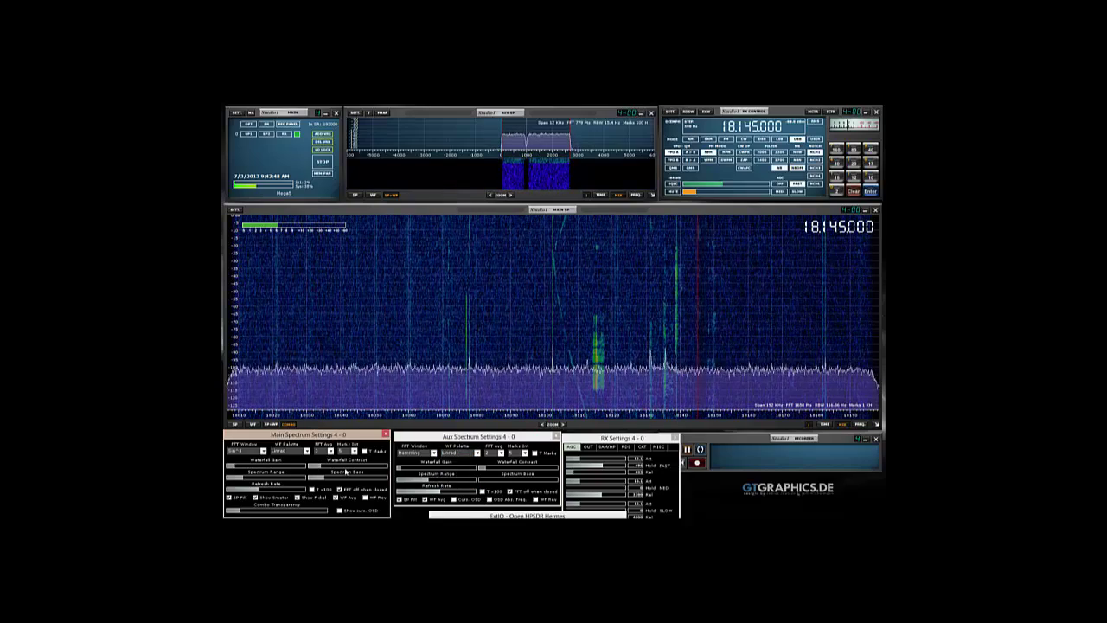
left_click(307, 451)
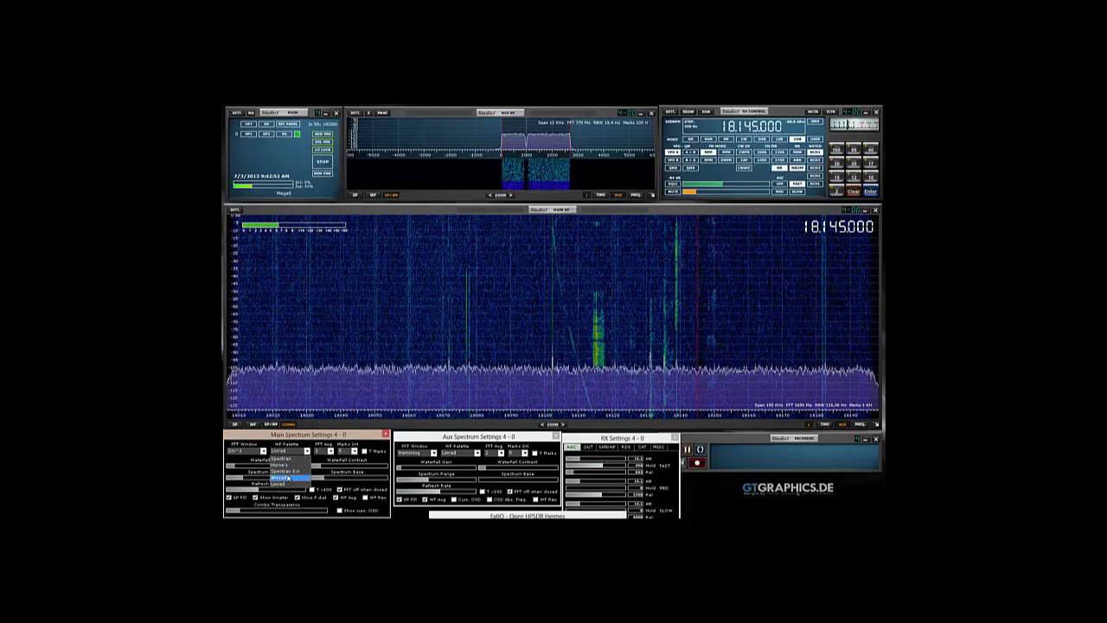
left_click(288, 478)
left_click(306, 452)
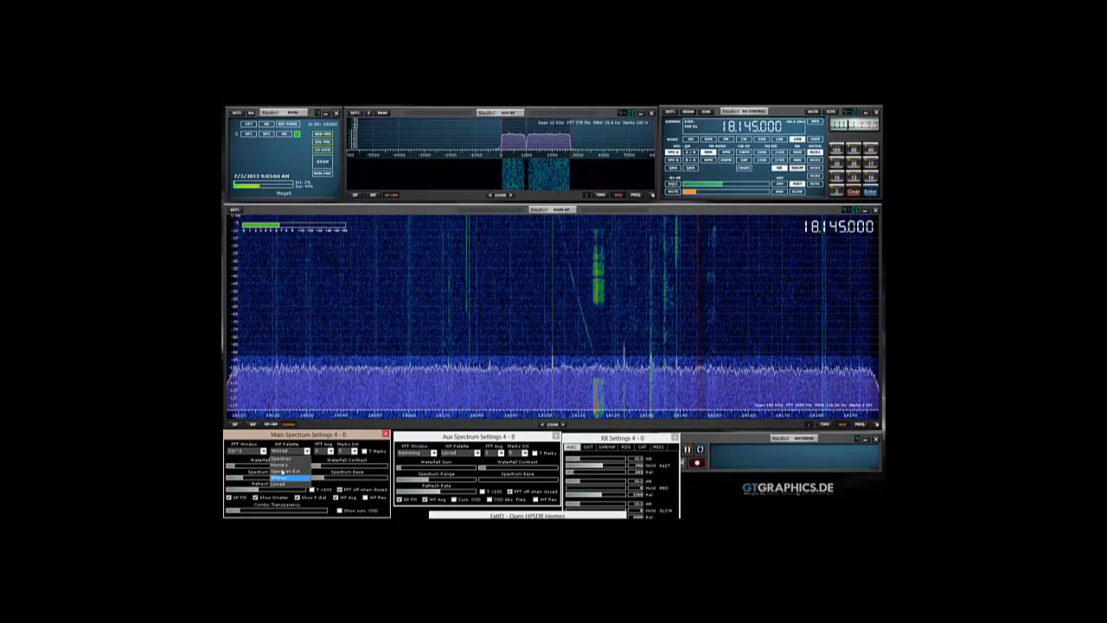
left_click(283, 472)
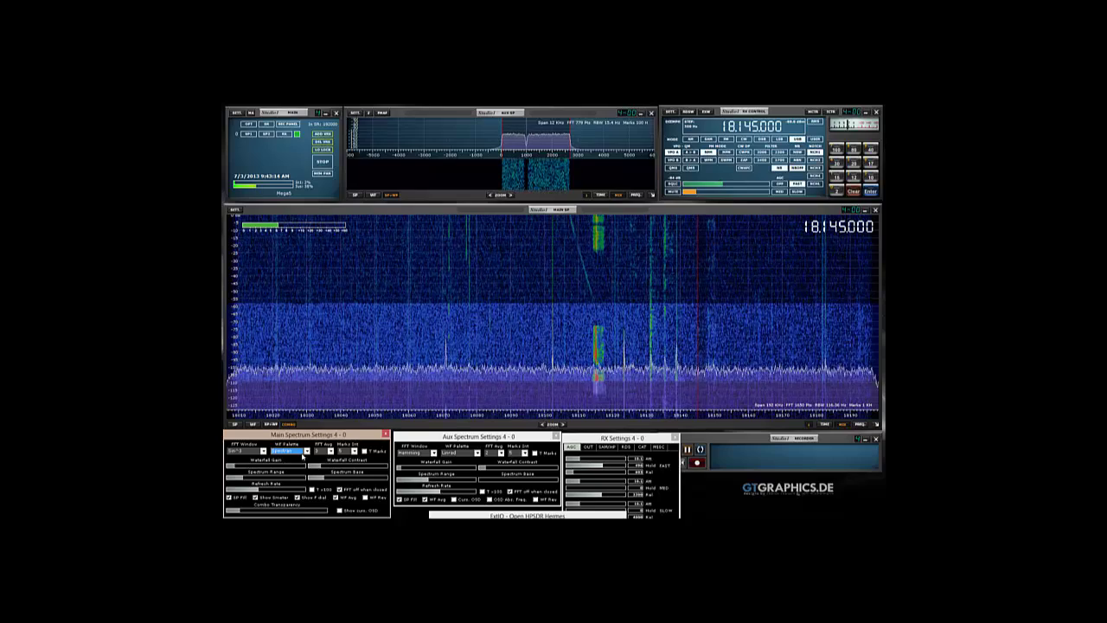
left_click(307, 451)
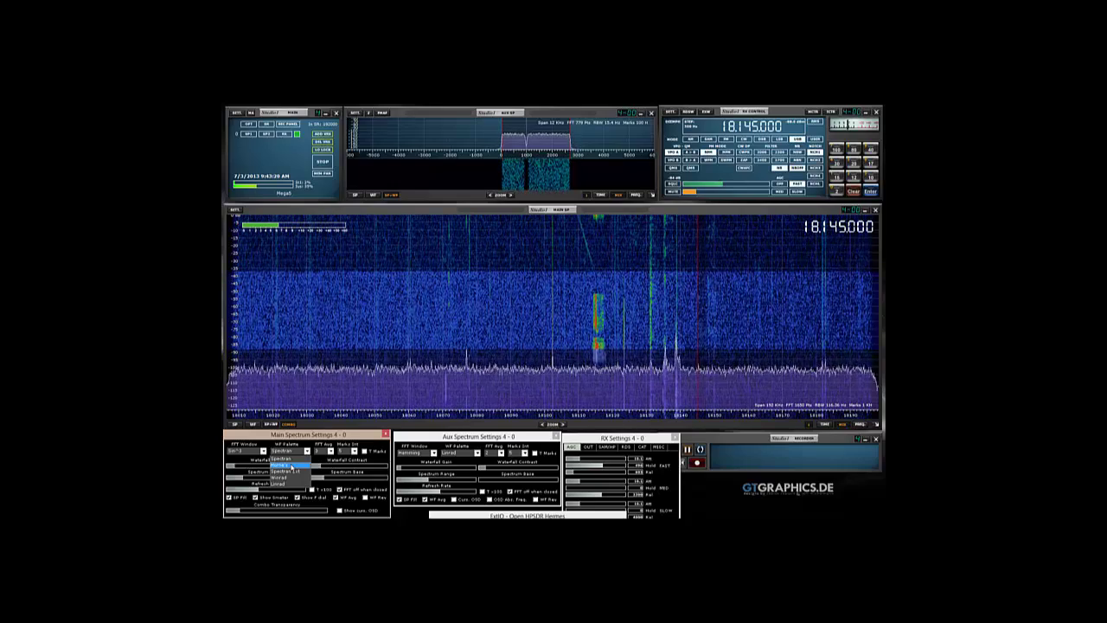
left_click(290, 466)
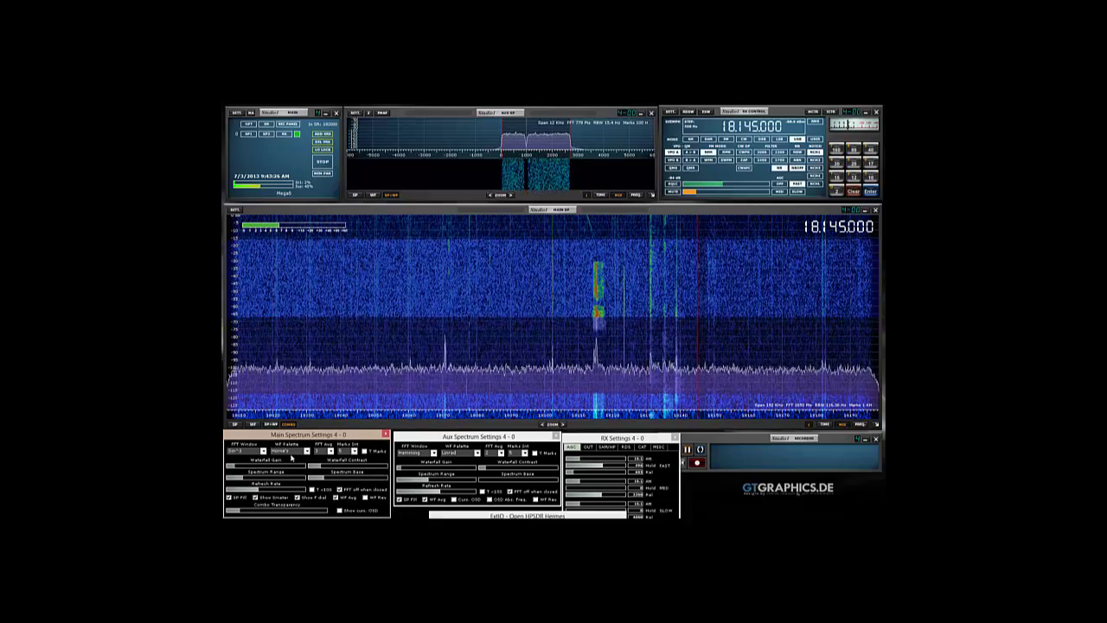
left_click(306, 452)
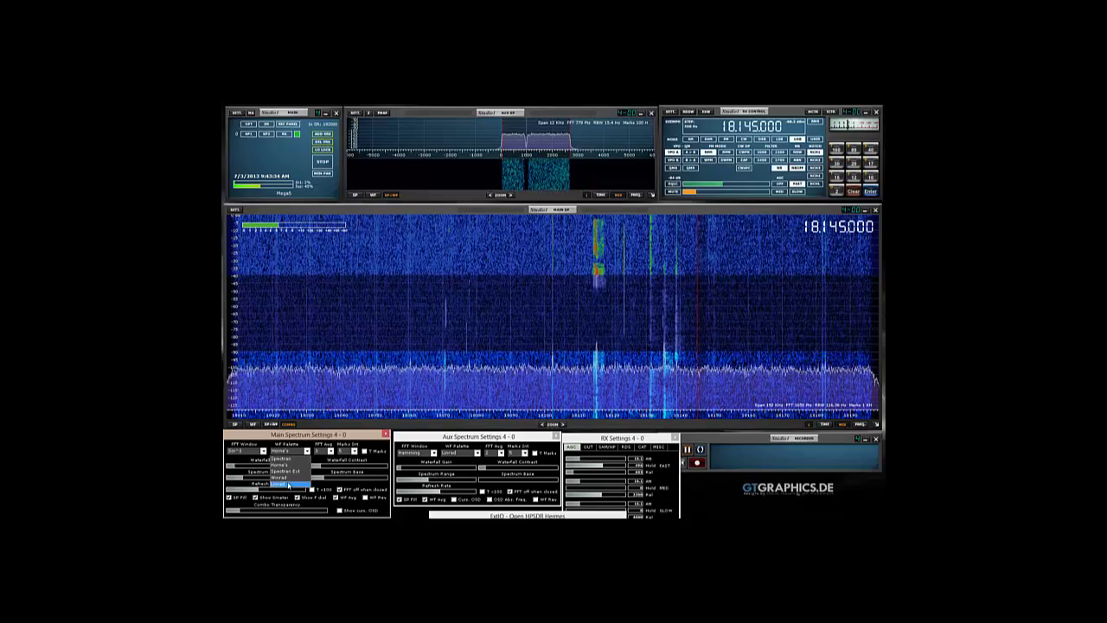
left_click(289, 485)
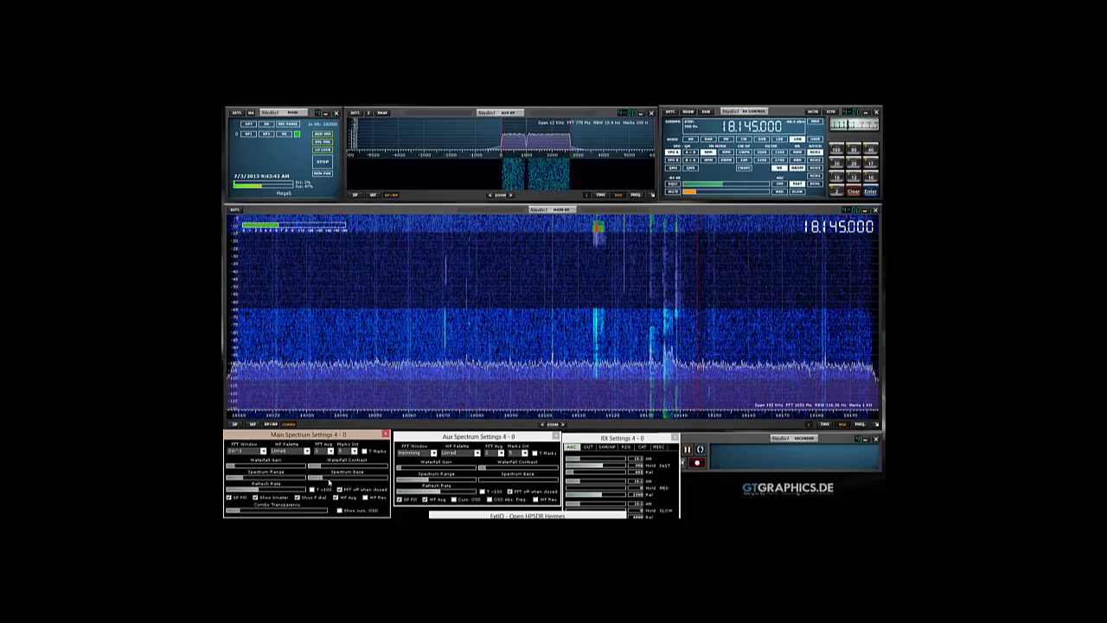
Step: Lower the main Spectrum Base slider to drop the noise floor to the bottom, then fine-tune slightly
mouse_move(329, 483)
left_mouse_down()
mouse_move(337, 480)
mouse_move(325, 482)
left_mouse_up()
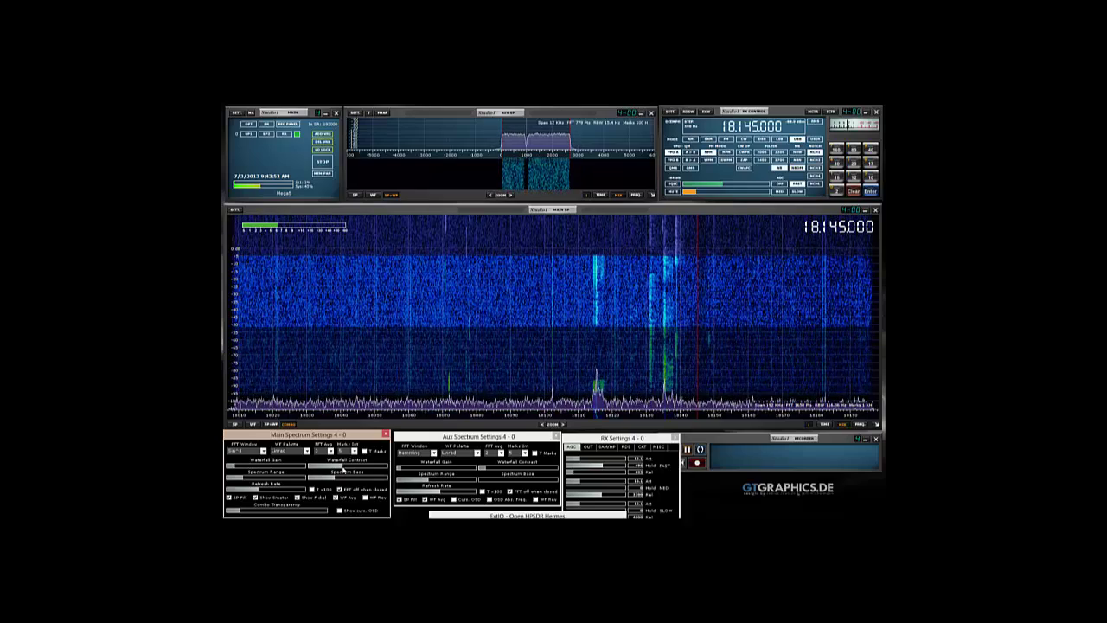
left_click_drag(344, 471, 309, 472)
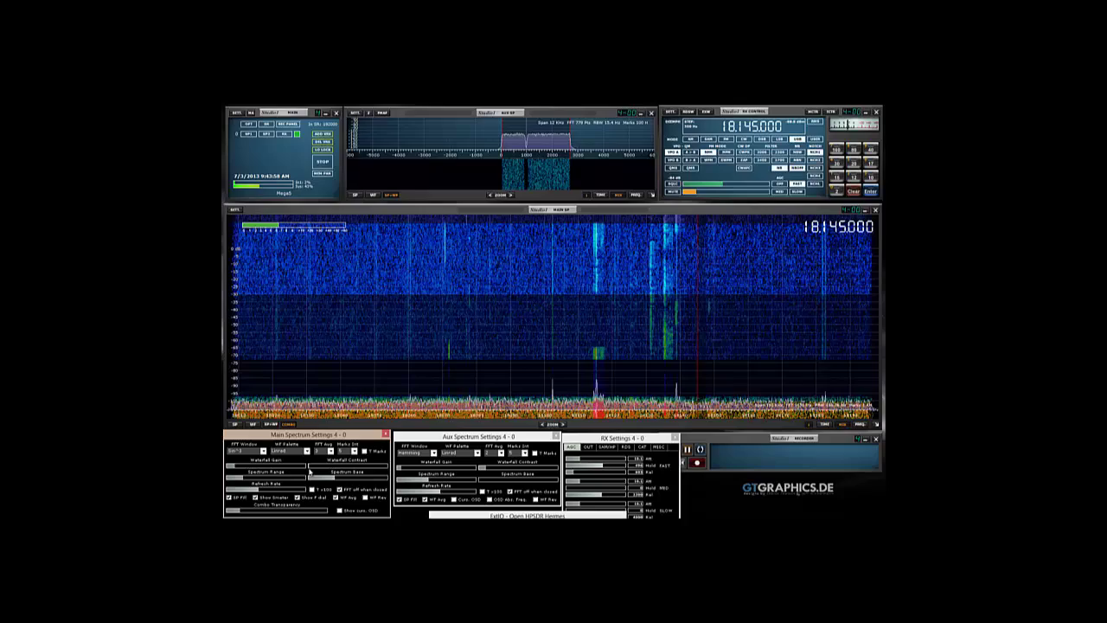
mouse_move(309, 472)
left_mouse_down()
mouse_move(232, 478)
mouse_move(263, 482)
mouse_move(239, 479)
mouse_move(247, 494)
mouse_move(294, 497)
mouse_move(254, 499)
left_mouse_up()
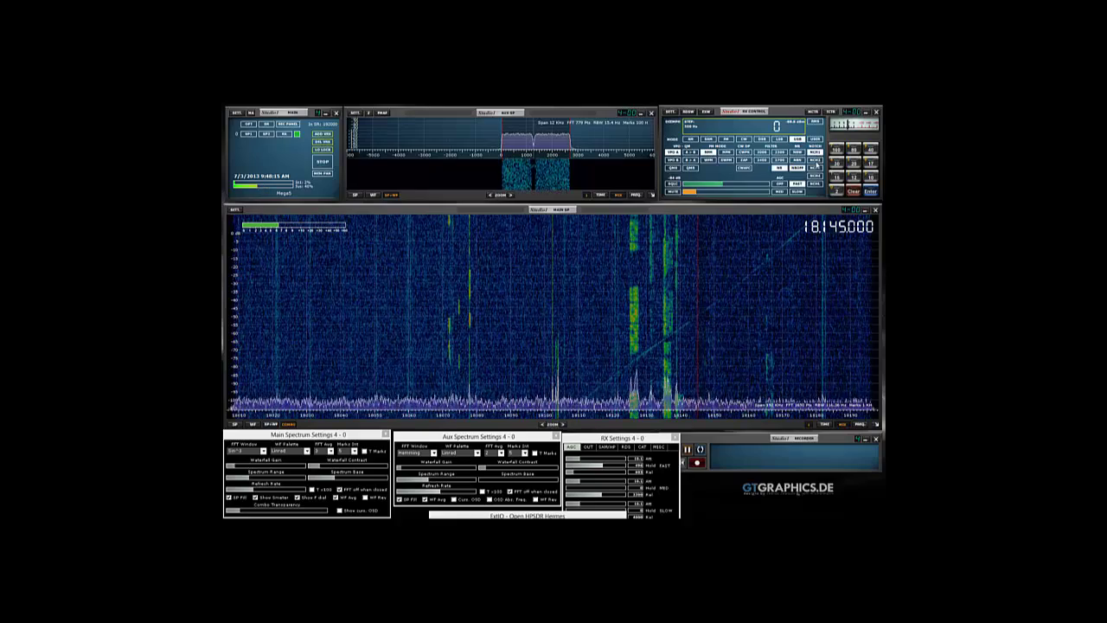
Step: Begin entering the new 18.125 MHz receive frequency on the RX Control keypad
left_click(815, 161)
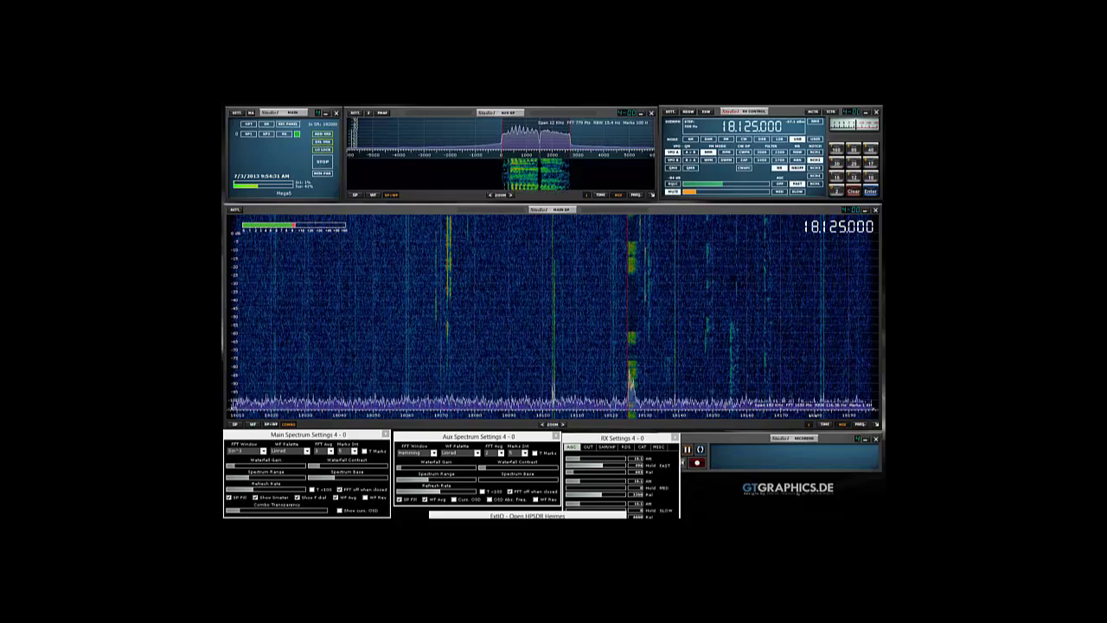
Step: Record about 20 seconds (roughly 0.018 GB) of the received signal, then stop the recorder
left_click(697, 462)
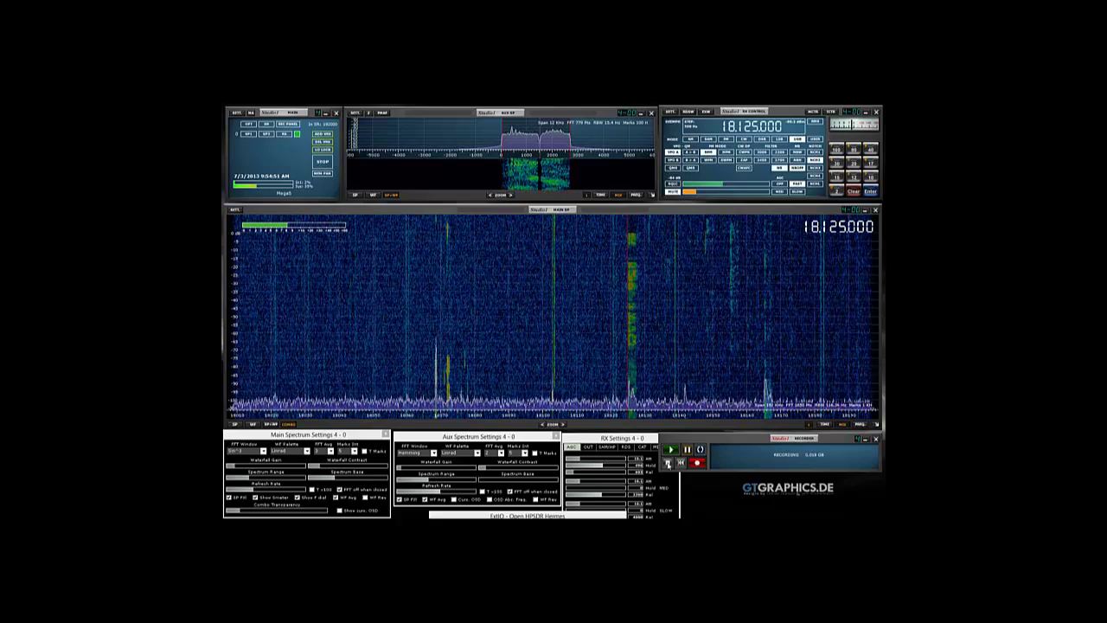
left_click(667, 463)
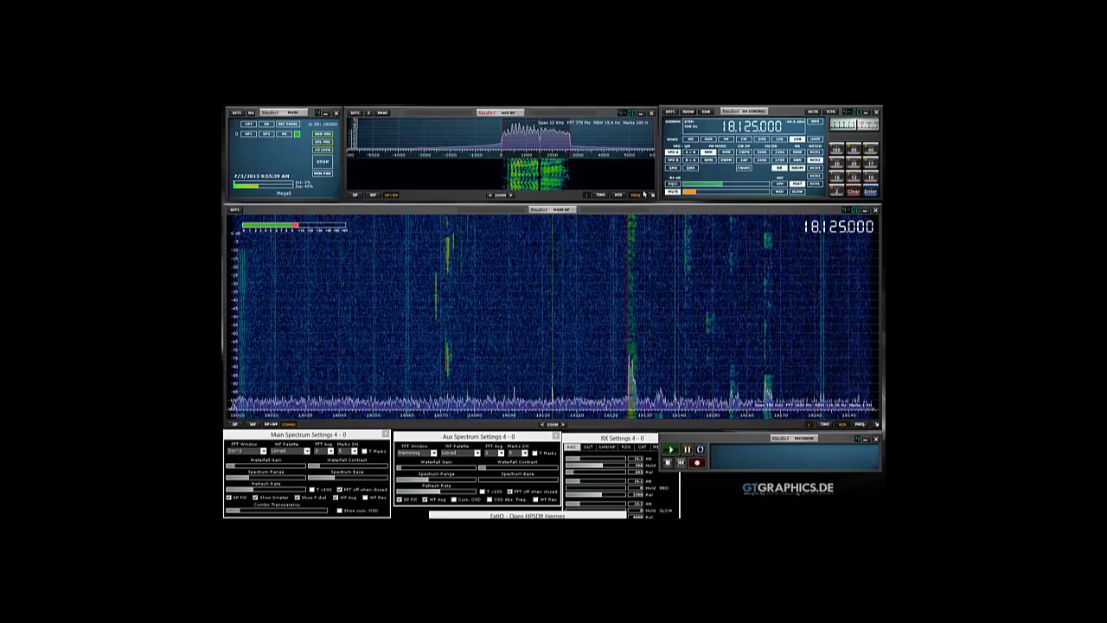
left_click(657, 493)
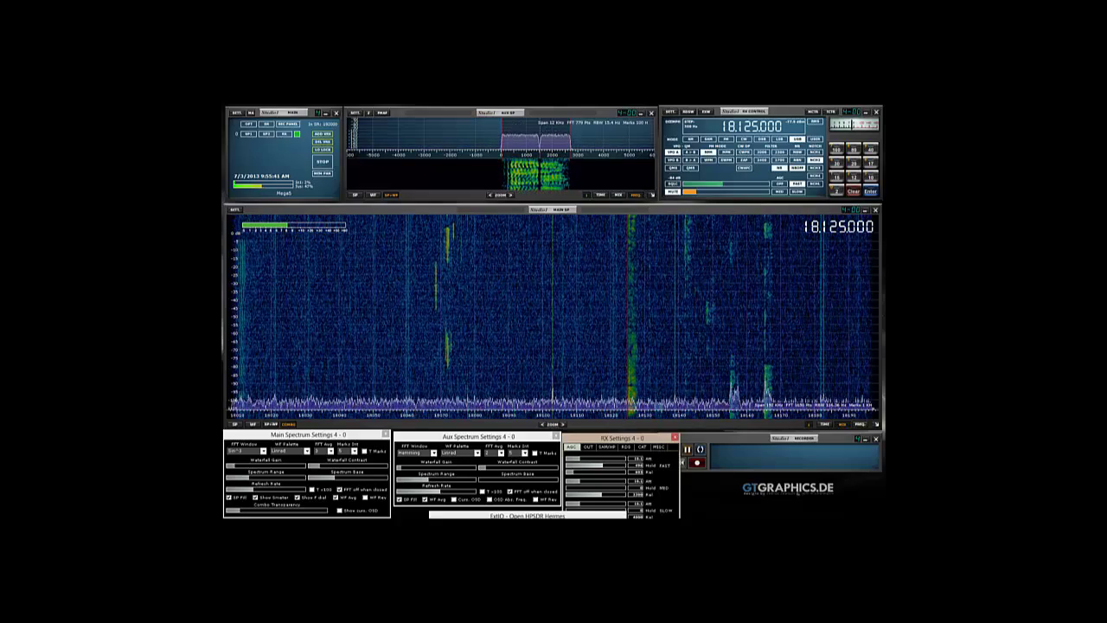
left_click(598, 516)
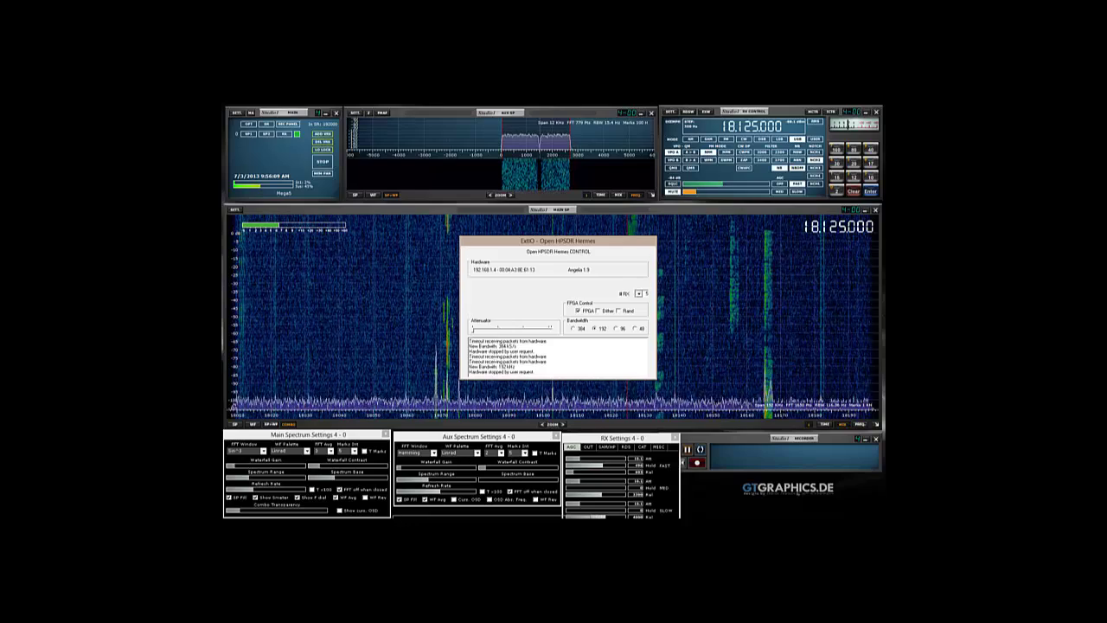
left_click(543, 515)
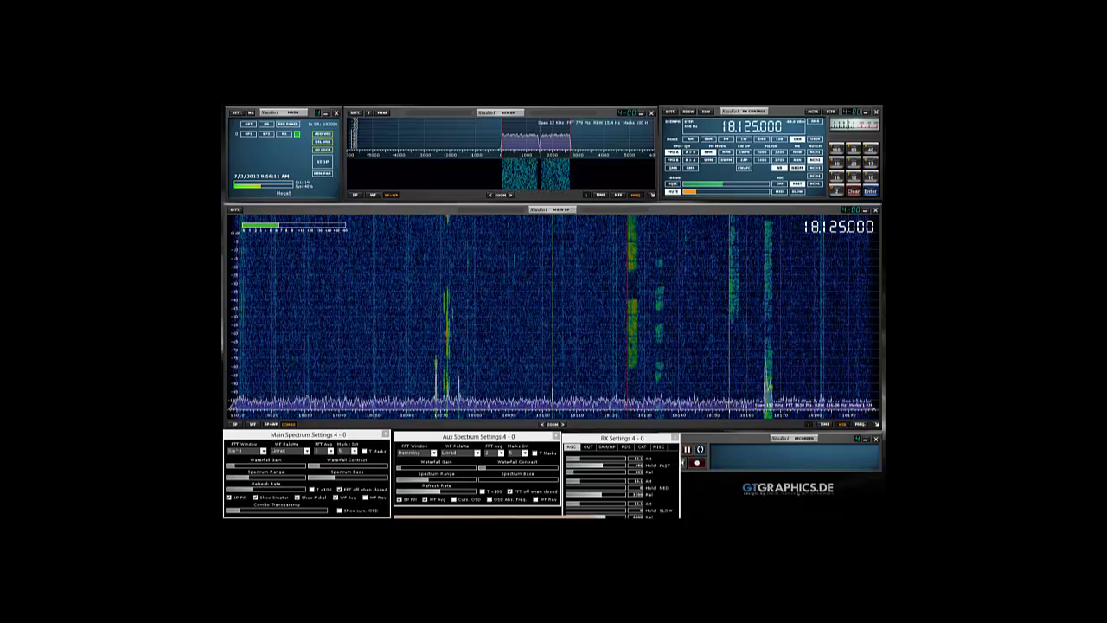